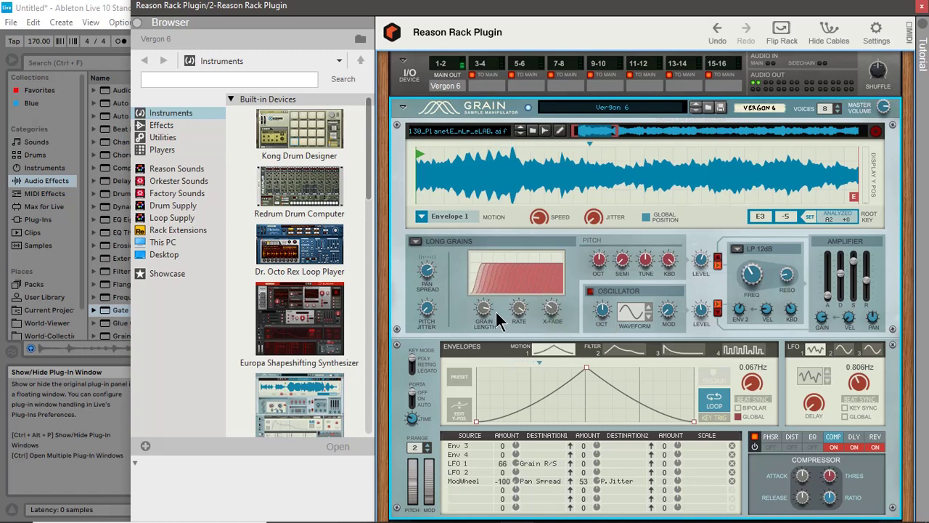
Step: Change the grain length of the Grain instrument in the Long Grains section and launch scene 2
{"action": "left_click_drag", "start_coordinate": [485, 319], "coordinate": [506, 122]}
{"action": "left_click_drag", "start_coordinate": [515, 23], "coordinate": [479, 193]}
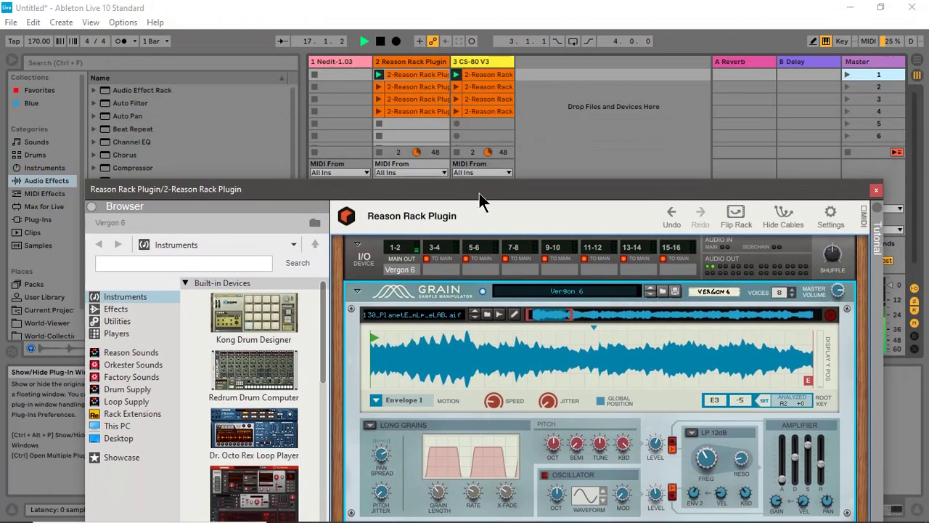
{"action": "left_click", "coordinate": [844, 88]}
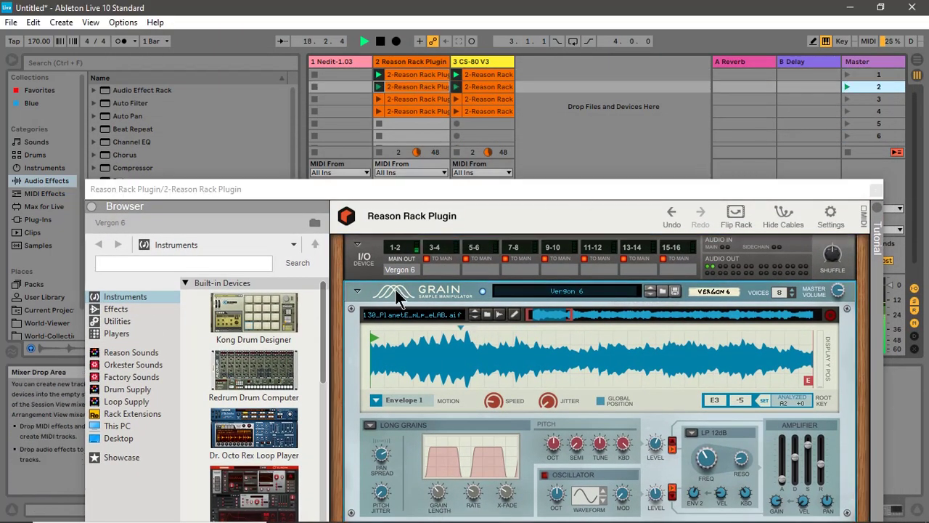
{"action": "left_click_drag", "start_coordinate": [445, 190], "coordinate": [491, 42]}
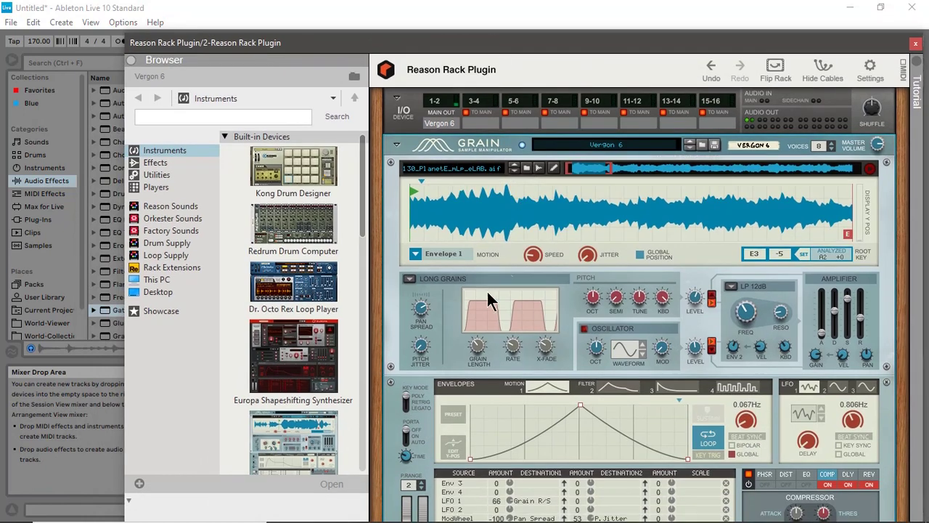
Step: Readjust the grain length and vary the grain rate-spacing, taking it up to 100%, in the Long Grains section
{"action": "left_click_drag", "start_coordinate": [473, 354], "coordinate": [513, 295]}
{"action": "left_click_drag", "start_coordinate": [476, 347], "coordinate": [511, 372]}
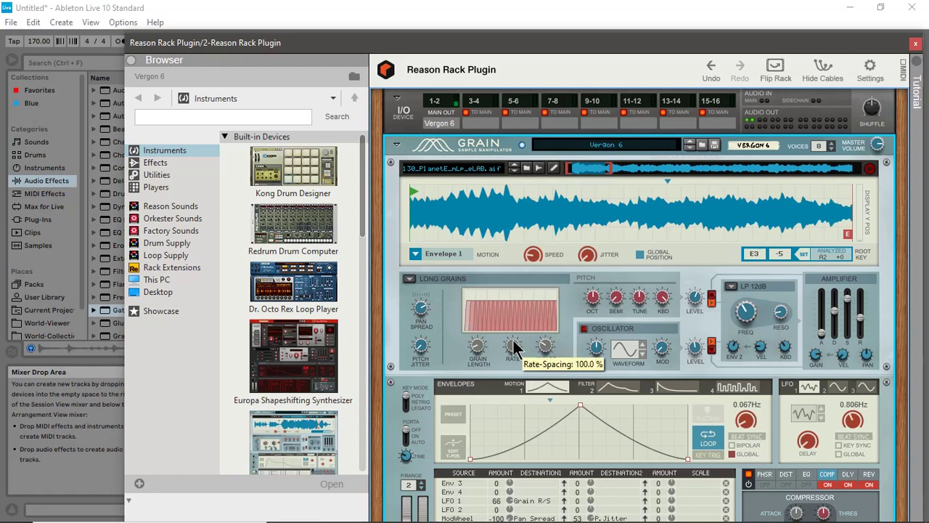
{"action": "left_click_drag", "start_coordinate": [513, 351], "coordinate": [550, 332]}
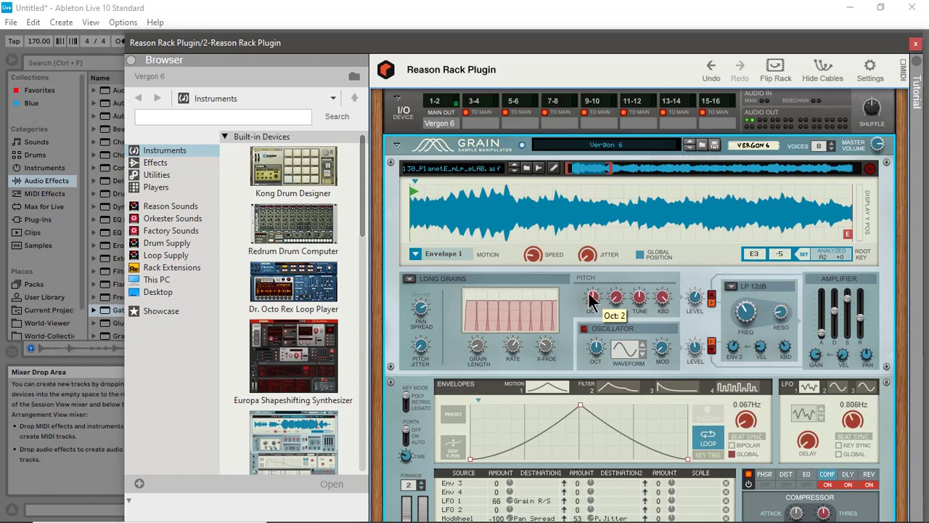
Step: Switch the grain pitch between octaves 3 and 2 and increase the grain rate
{"action": "left_click_drag", "start_coordinate": [518, 45], "coordinate": [498, 15]}
{"action": "left_click", "coordinate": [573, 264]}
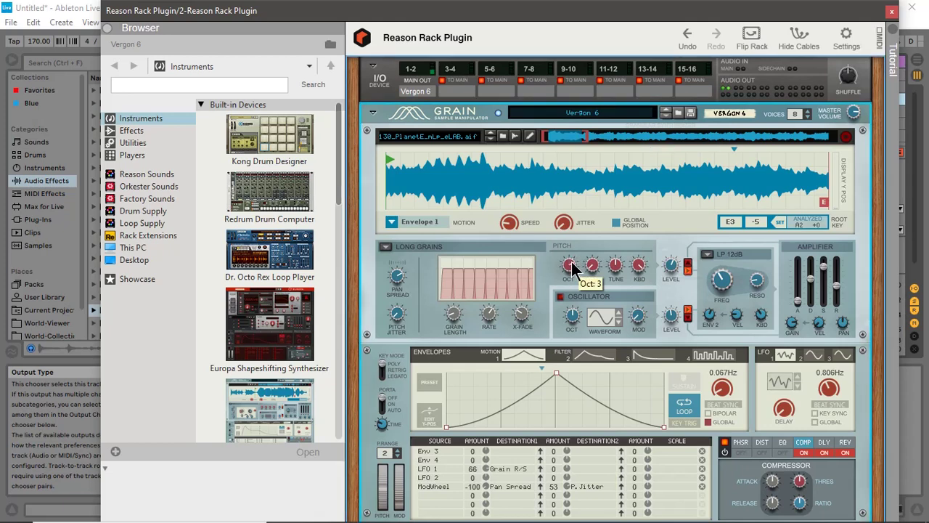
{"action": "left_click_drag", "start_coordinate": [485, 324], "coordinate": [494, 260]}
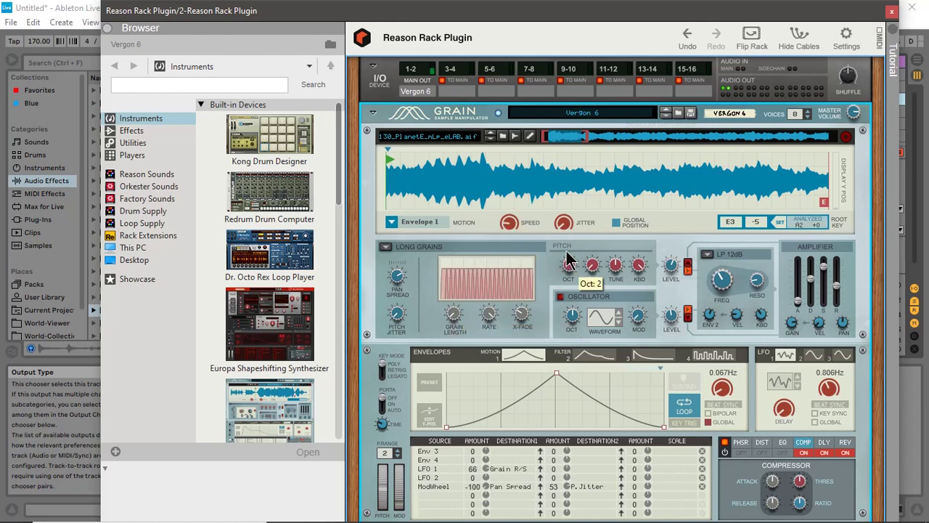
Step: Launch scene 4 and vary the grain length and rate, taking the length to 60.9% and down to 0%
{"action": "left_click_drag", "start_coordinate": [667, 11], "coordinate": [670, 169]}
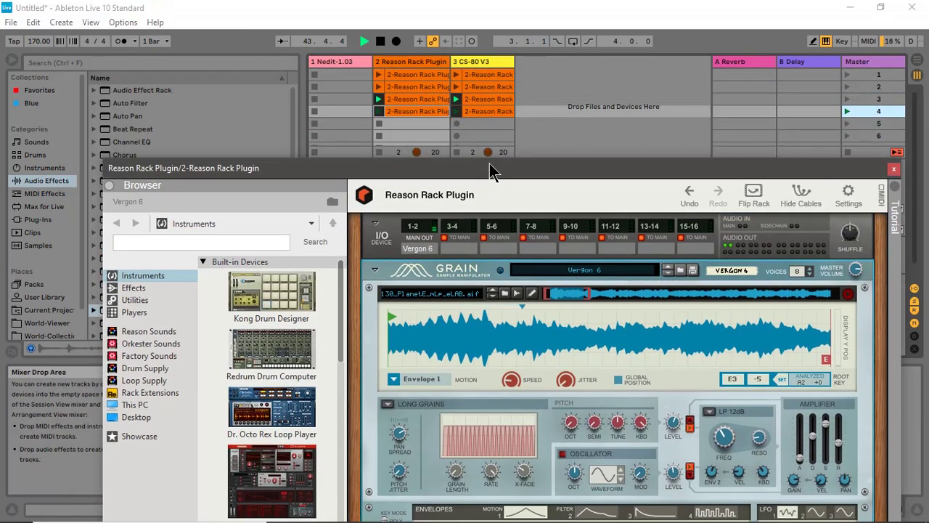
{"action": "left_click_drag", "start_coordinate": [489, 165], "coordinate": [500, 49]}
{"action": "left_click_drag", "start_coordinate": [471, 354], "coordinate": [471, 324]}
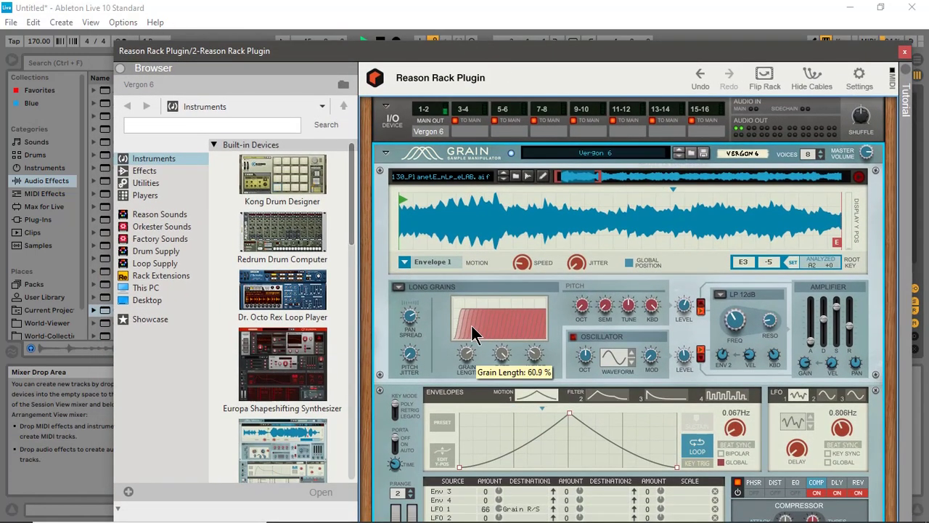
{"action": "left_click_drag", "start_coordinate": [498, 356], "coordinate": [492, 407]}
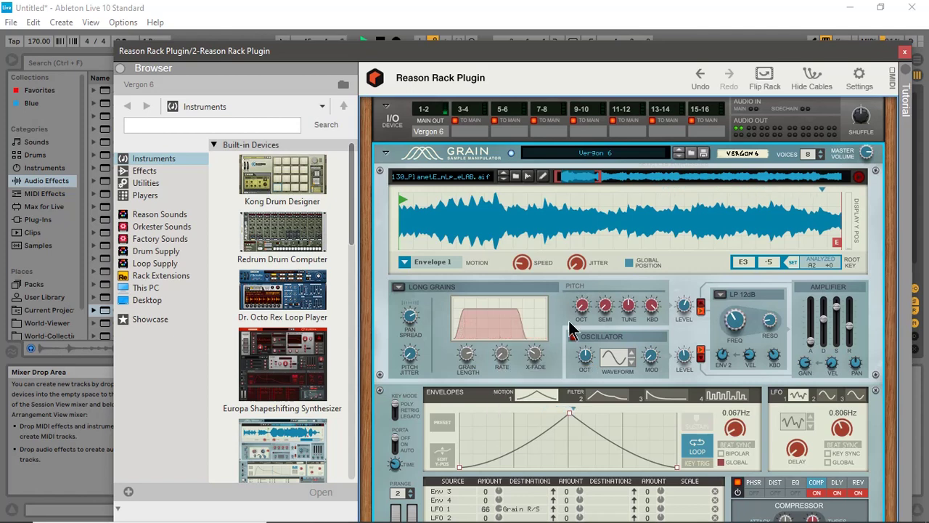
{"action": "left_click_drag", "start_coordinate": [468, 356], "coordinate": [471, 399]}
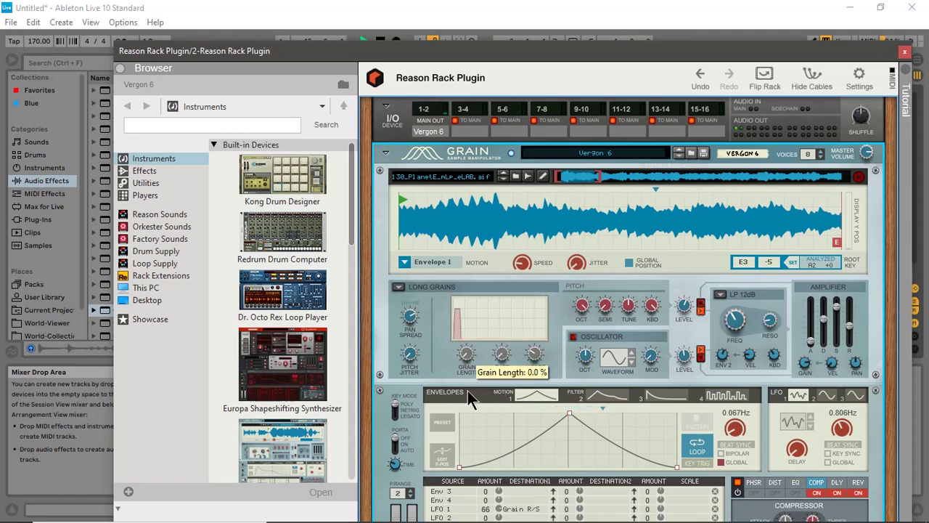
{"action": "left_click_drag", "start_coordinate": [508, 363], "coordinate": [506, 296]}
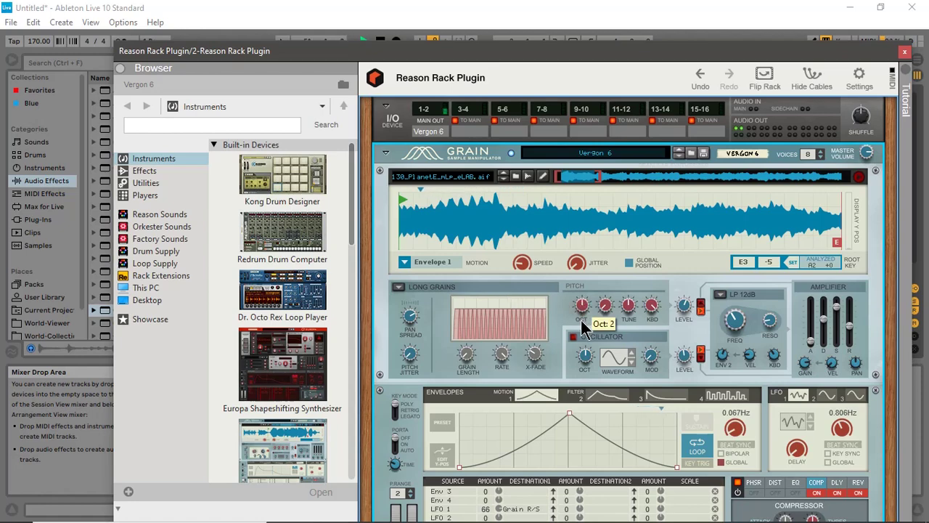
Step: Launch scene 1 and bring the whole Reason Rack Plugin window back into view
{"action": "left_click_drag", "start_coordinate": [585, 52], "coordinate": [457, 349]}
{"action": "left_click", "coordinate": [845, 75]}
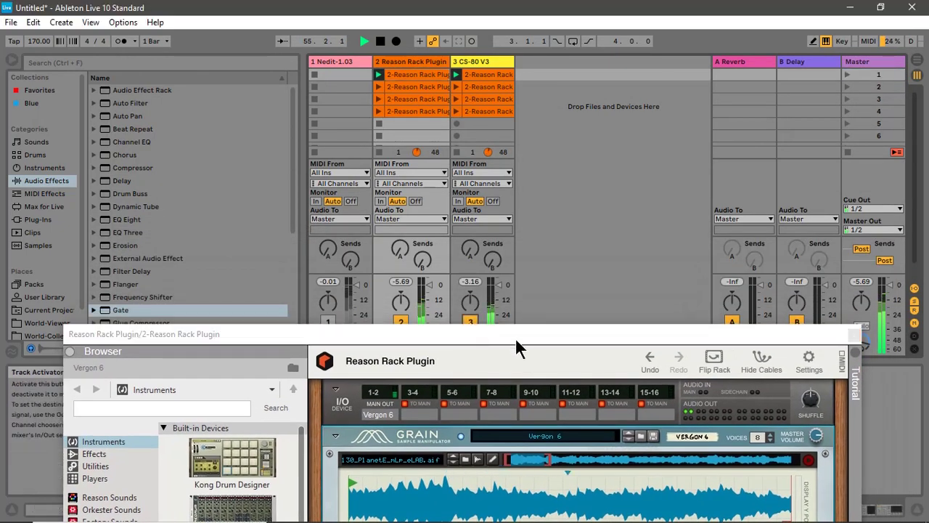
{"action": "left_click_drag", "start_coordinate": [515, 337], "coordinate": [535, 9]}
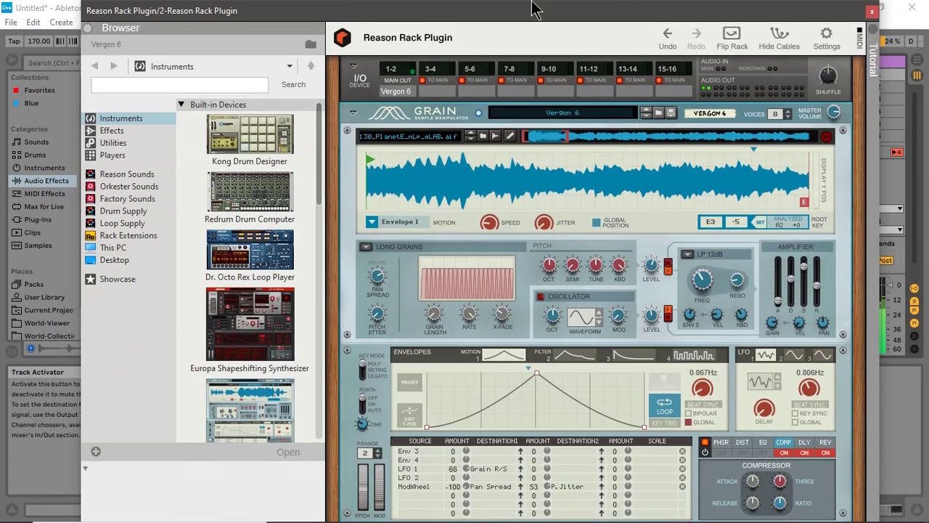
Step: Lower the grain rate and increase the grain length in the Long Grains section
{"action": "left_click_drag", "start_coordinate": [516, 14], "coordinate": [512, 131]}
{"action": "left_click_drag", "start_coordinate": [468, 433], "coordinate": [476, 460]}
{"action": "left_click_drag", "start_coordinate": [434, 434], "coordinate": [472, 425]}
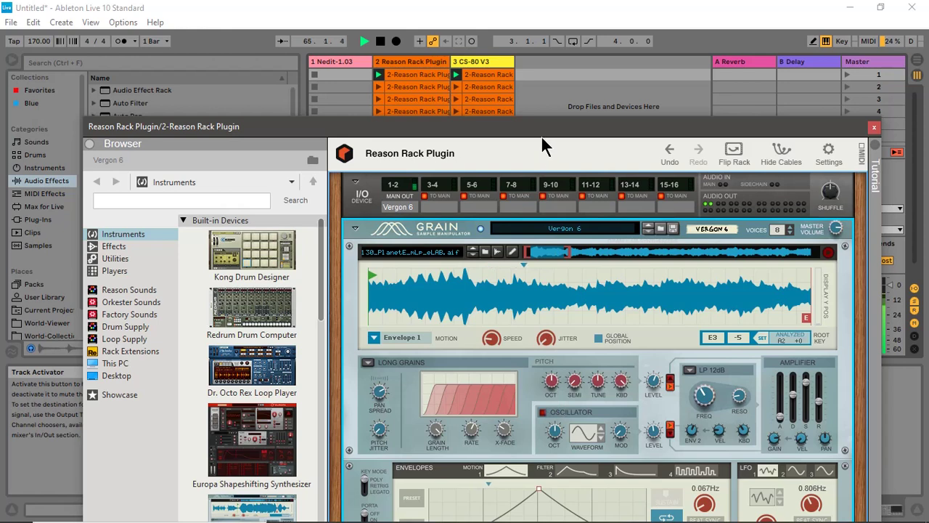
Step: Launch scene 2 while keeping the Grain controls accessible
{"action": "left_click_drag", "start_coordinate": [543, 145], "coordinate": [557, 215]}
{"action": "left_click", "coordinate": [846, 87]}
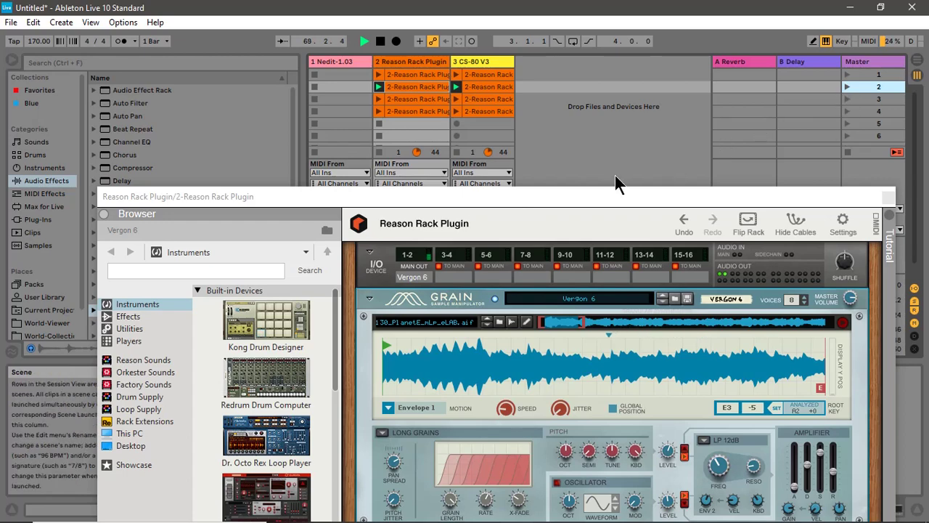
{"action": "left_click_drag", "start_coordinate": [586, 193], "coordinate": [599, 149]}
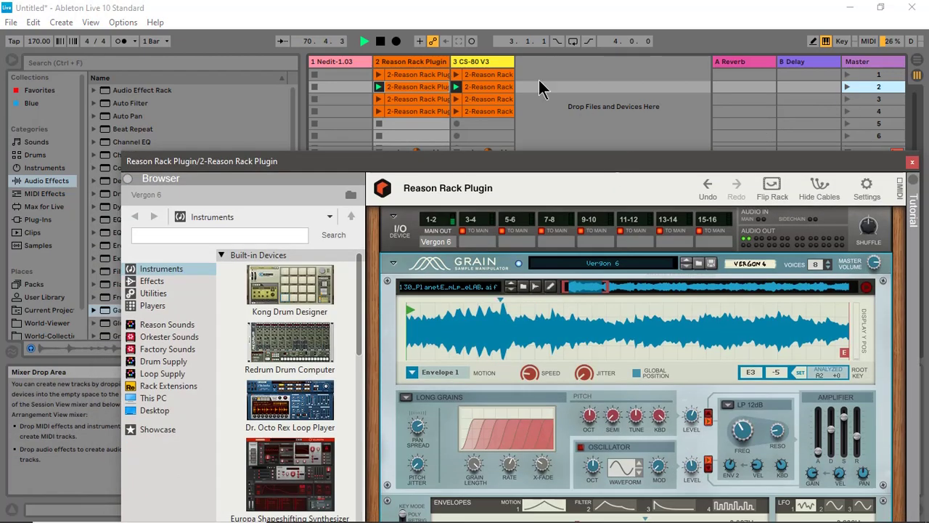
Step: On the CS-80 V3 track's Gate, set the Return to 8.57 dB and the Threshold to -22.8 dB
{"action": "left_click", "coordinate": [491, 64]}
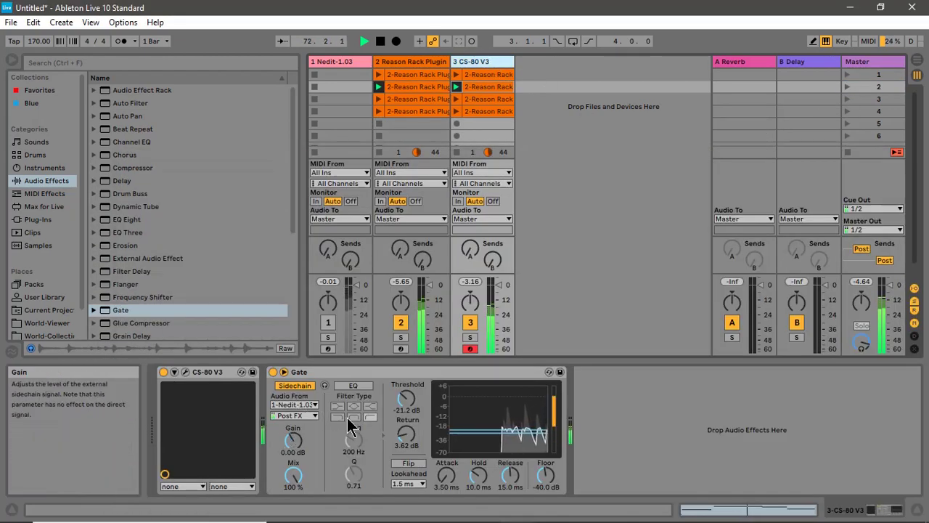
{"action": "scroll", "coordinate": [409, 440], "scroll_direction": "up", "scroll_amount": 5}
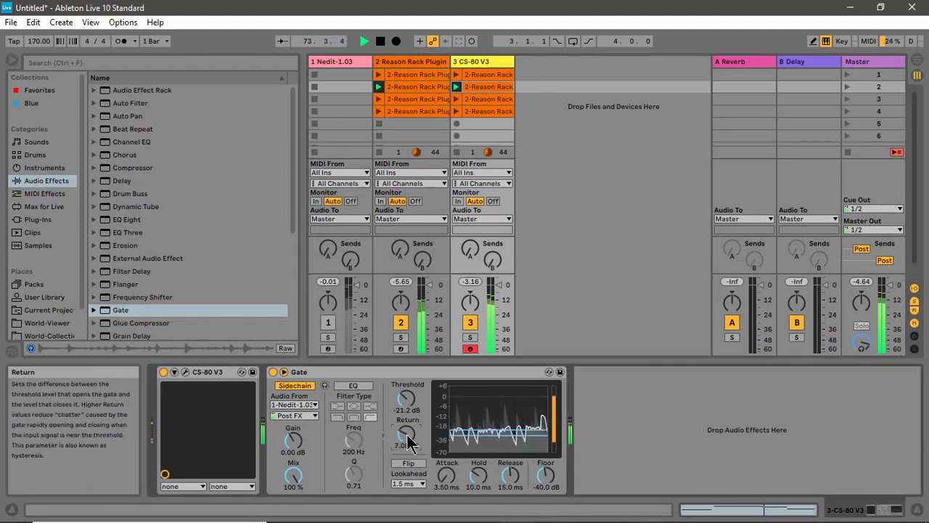
{"action": "scroll", "coordinate": [407, 398], "scroll_direction": "up", "scroll_amount": 4}
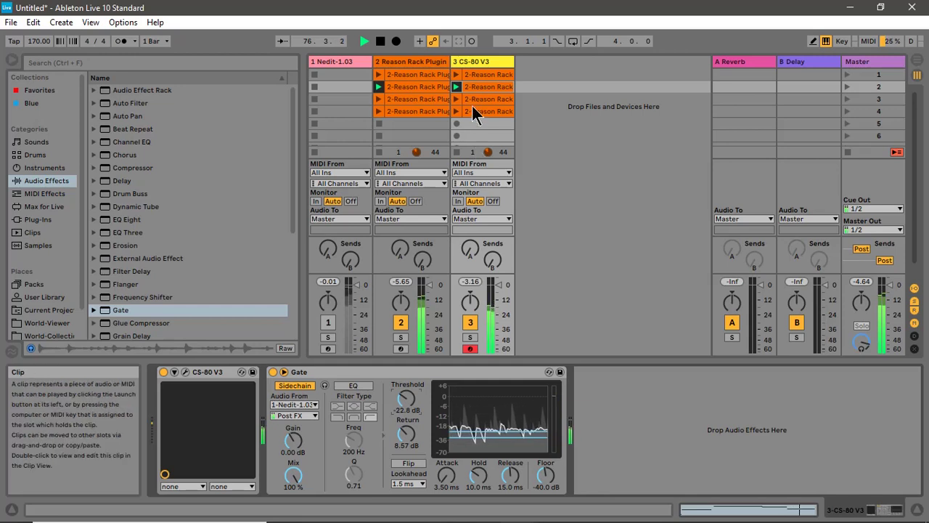
Step: Launch scenes 3, 4 and 1 in turn to hear the gated pad through each section
{"action": "left_click", "coordinate": [846, 99]}
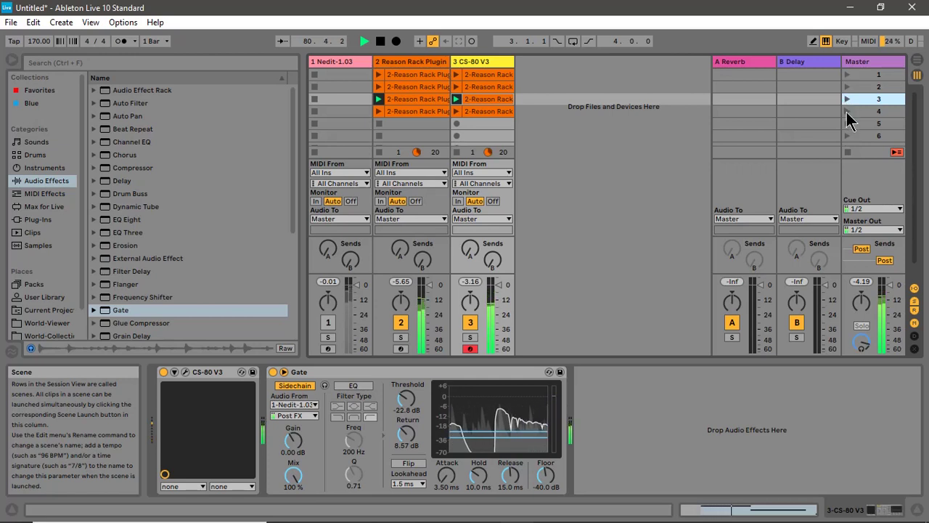
{"action": "left_click", "coordinate": [846, 111]}
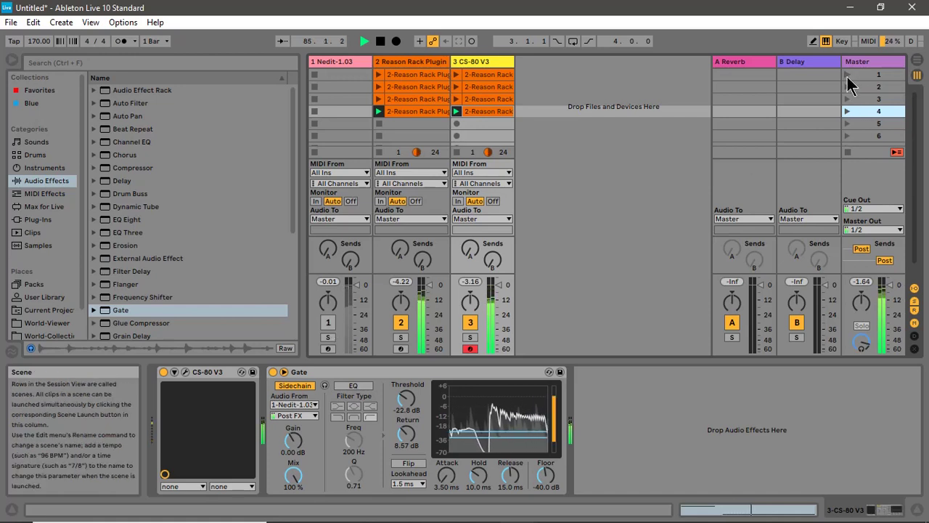
{"action": "left_click", "coordinate": [847, 75]}
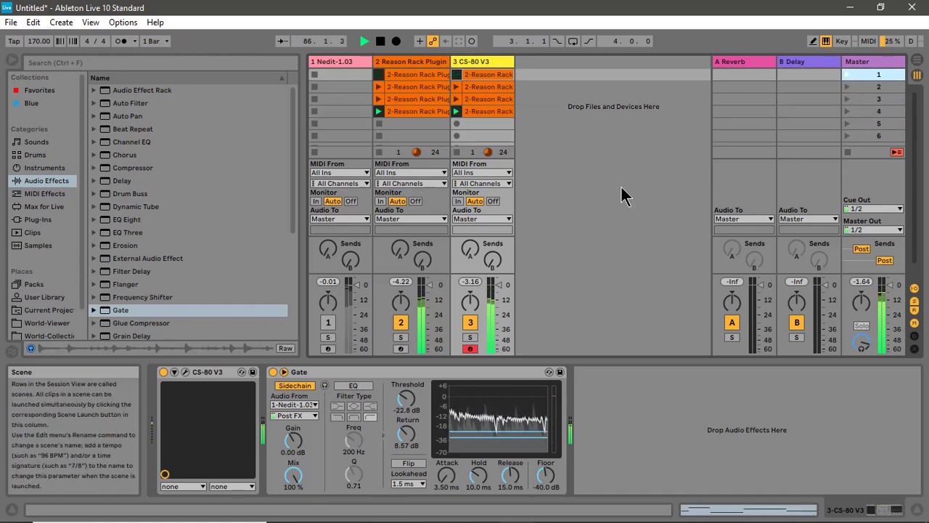
Step: Unmute the Nedit-1.03 drum track and show its device
{"action": "left_click", "coordinate": [329, 324]}
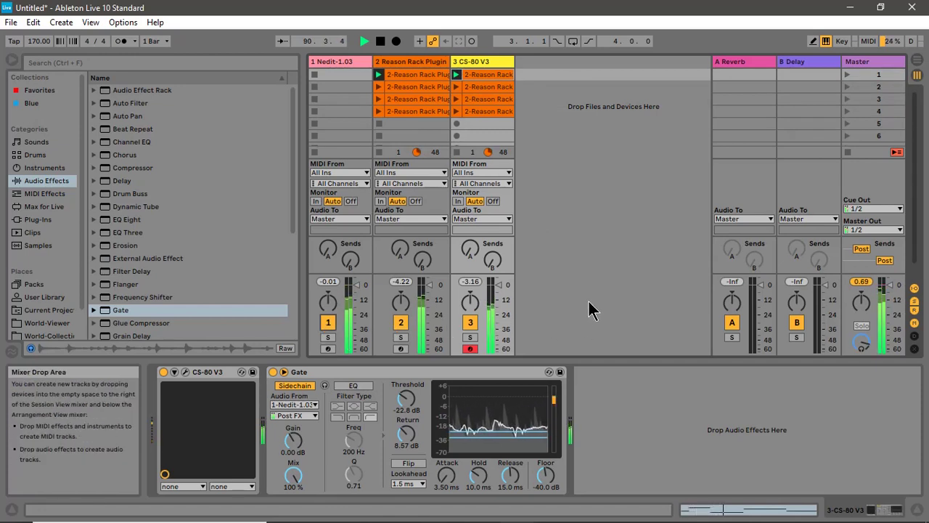
{"action": "left_click", "coordinate": [338, 63]}
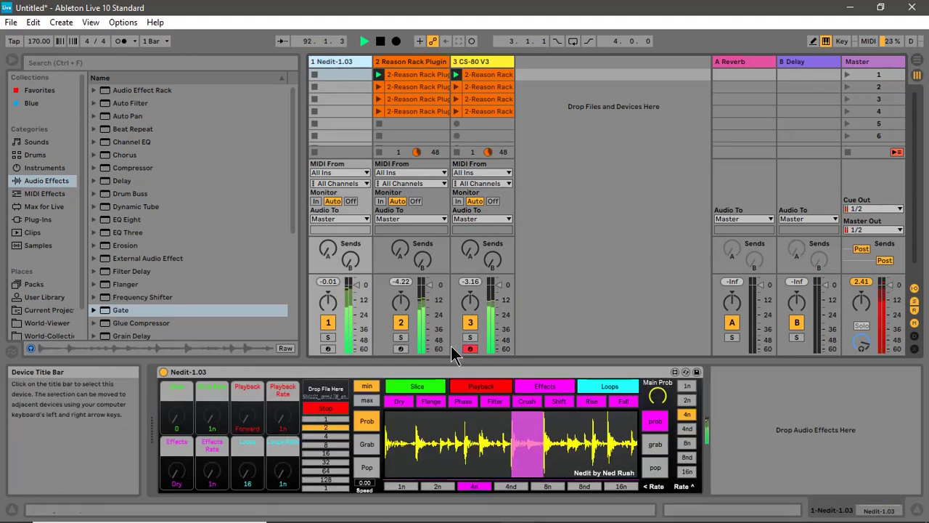
Step: Look through Nedit's Effects, Playback and Slice pages and launch scene 2
{"action": "left_click", "coordinate": [508, 418]}
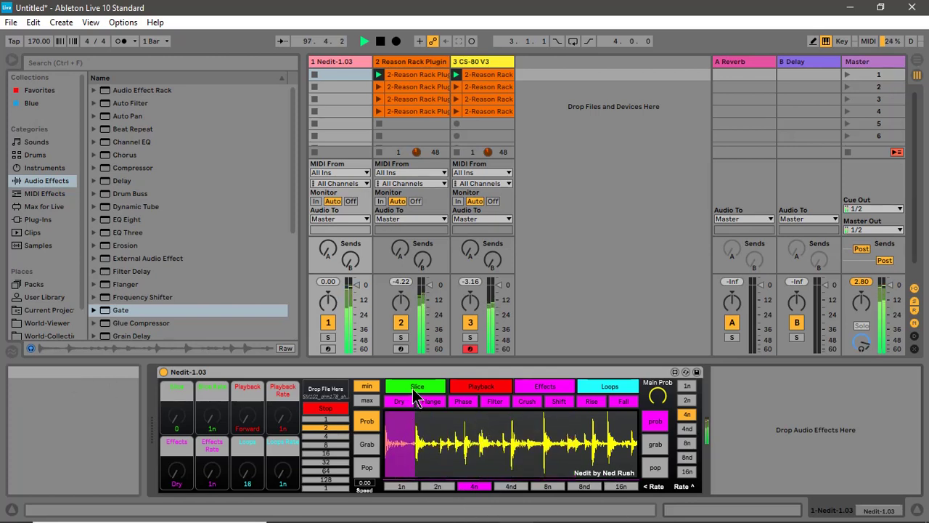
{"action": "left_click", "coordinate": [478, 388]}
{"action": "left_click", "coordinate": [425, 387]}
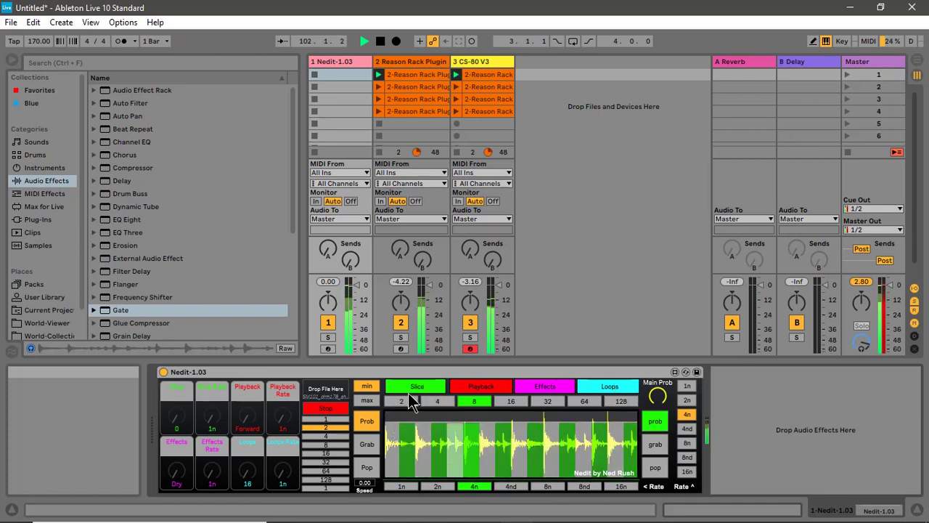
{"action": "left_click", "coordinate": [847, 86]}
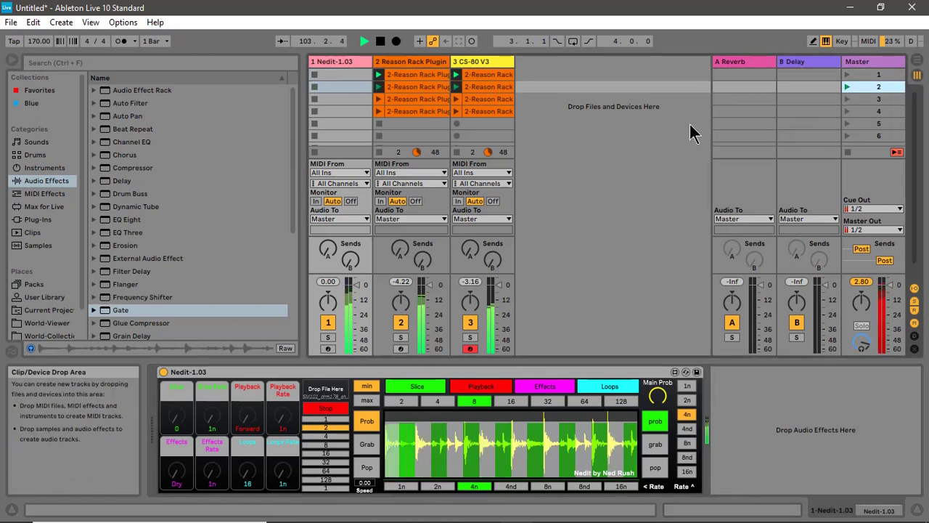
Step: Show Nedit's Playback and Effects pages and launch scene 3
{"action": "left_click", "coordinate": [478, 386]}
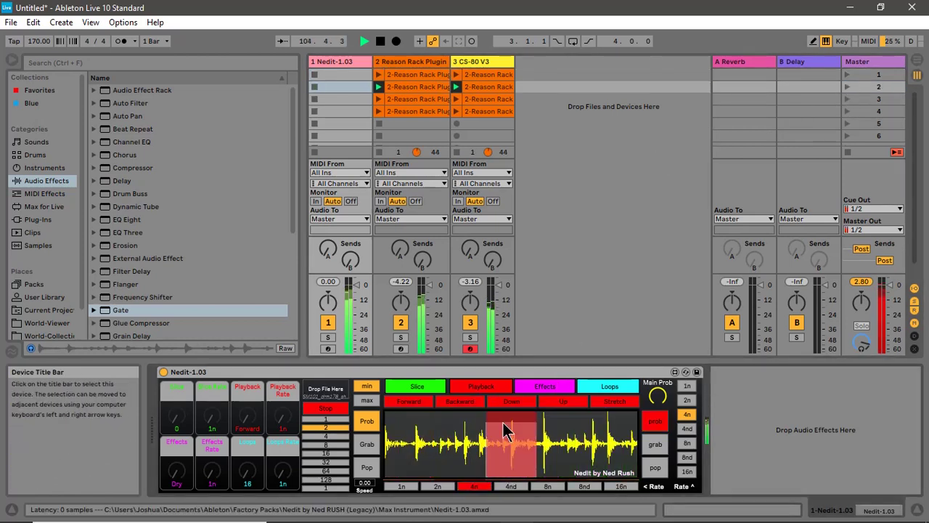
{"action": "left_click", "coordinate": [558, 389]}
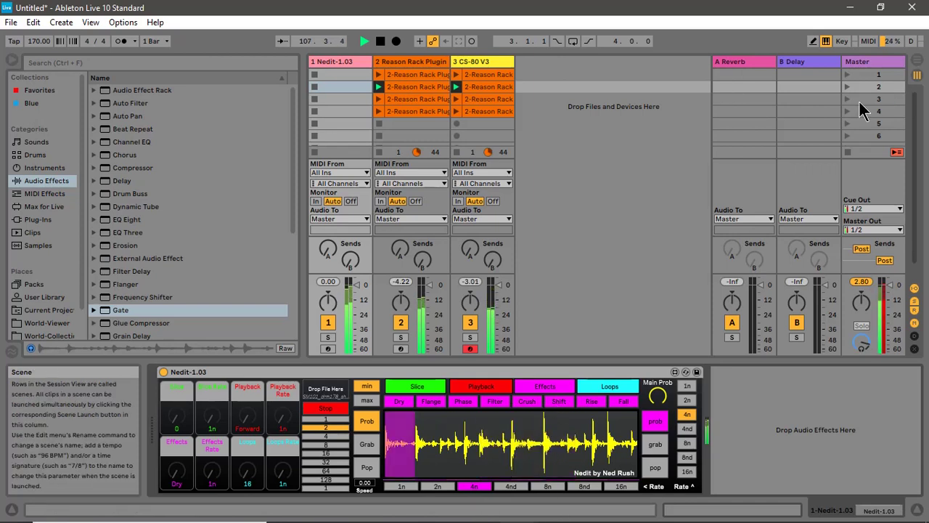
{"action": "left_click", "coordinate": [847, 99]}
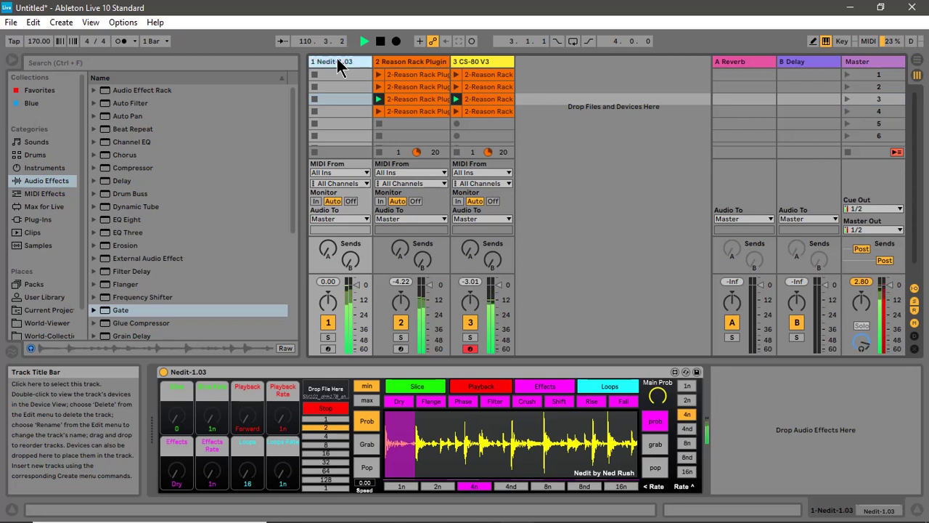
Step: View Nedit's Loops and Playback pages while launching scene 4
{"action": "left_click", "coordinate": [608, 387]}
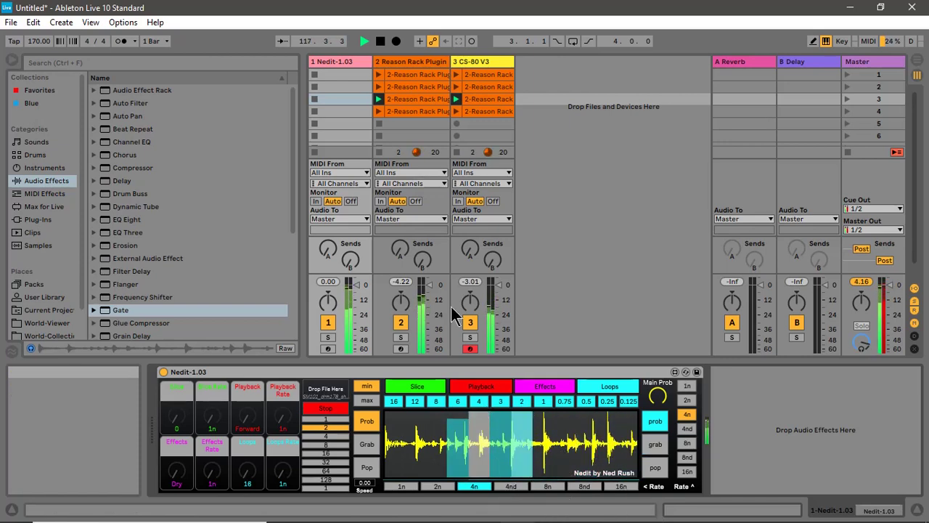
{"action": "left_click", "coordinate": [848, 112]}
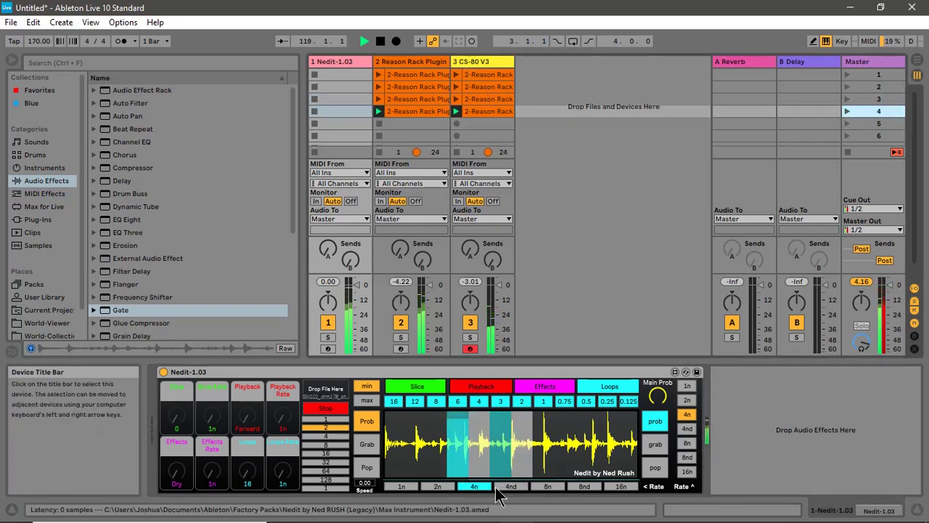
{"action": "left_click", "coordinate": [471, 392]}
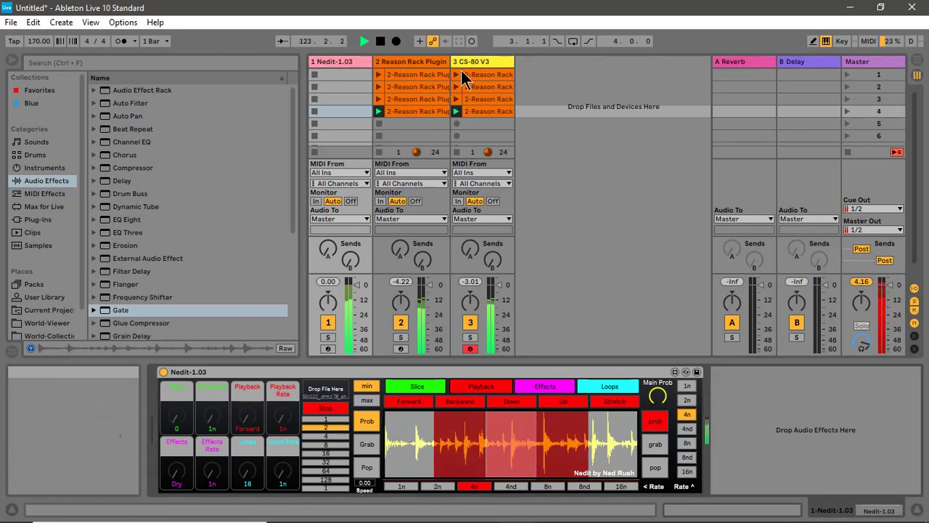
Step: Mute the Nedit-1.03 track and stop the clip playing on the CS-80 V3 track
{"action": "left_click", "coordinate": [327, 323]}
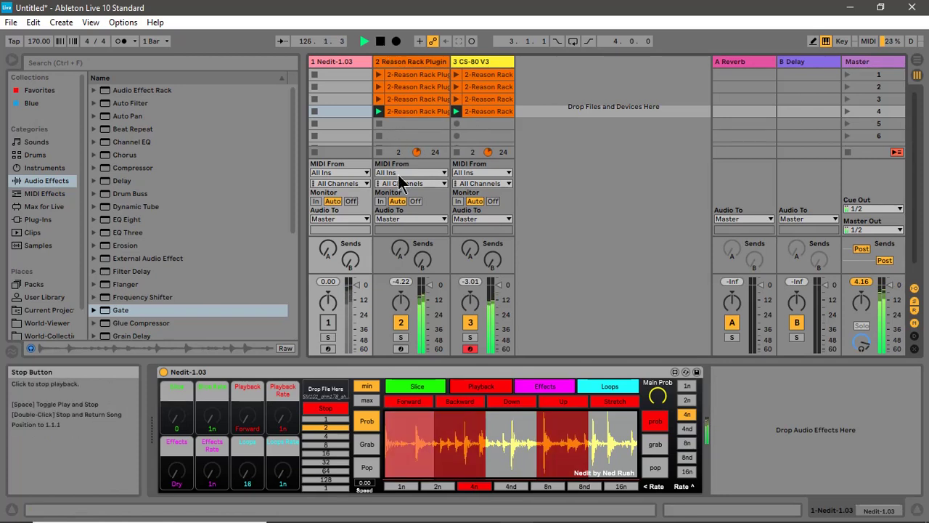
{"action": "left_click", "coordinate": [460, 152]}
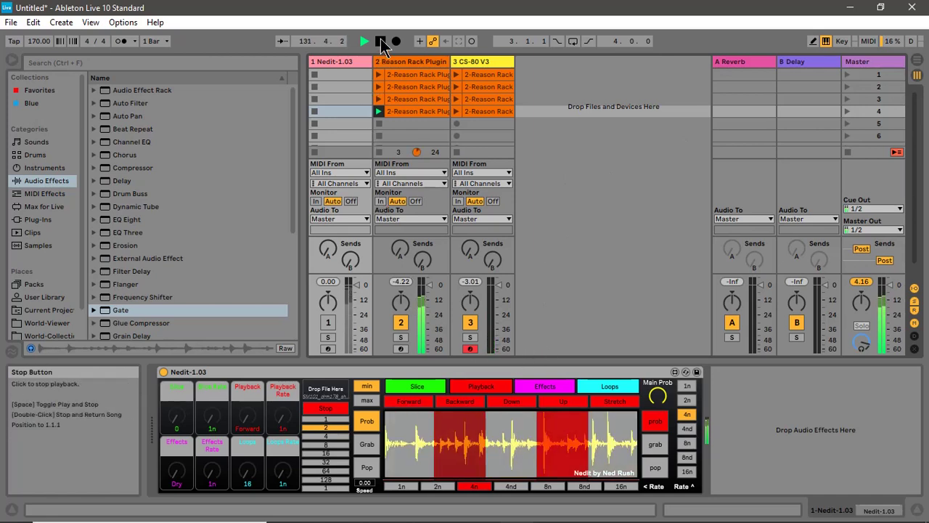
Step: Close the Reason Rack Plugin window and show the notes of the track's scene 4 MIDI clip
{"action": "left_click", "coordinate": [405, 110]}
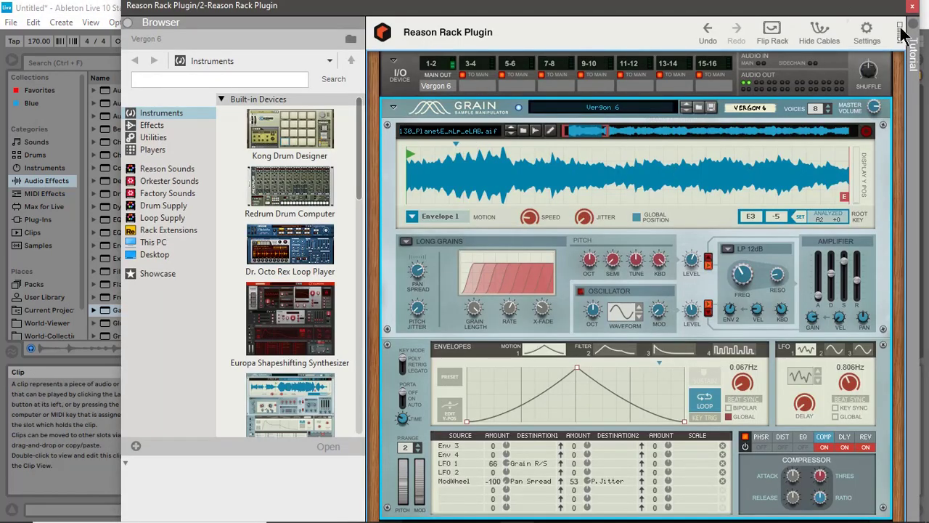
{"action": "left_click", "coordinate": [912, 8]}
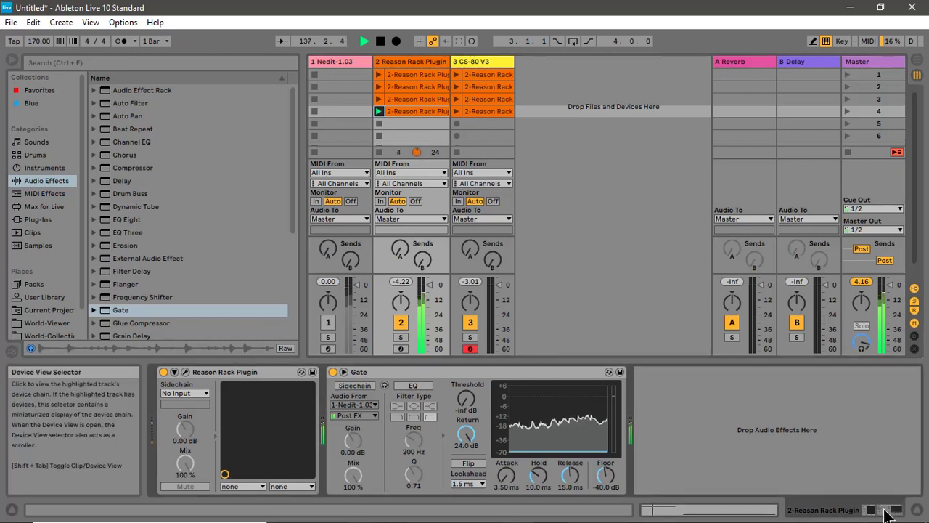
{"action": "left_click", "coordinate": [885, 514]}
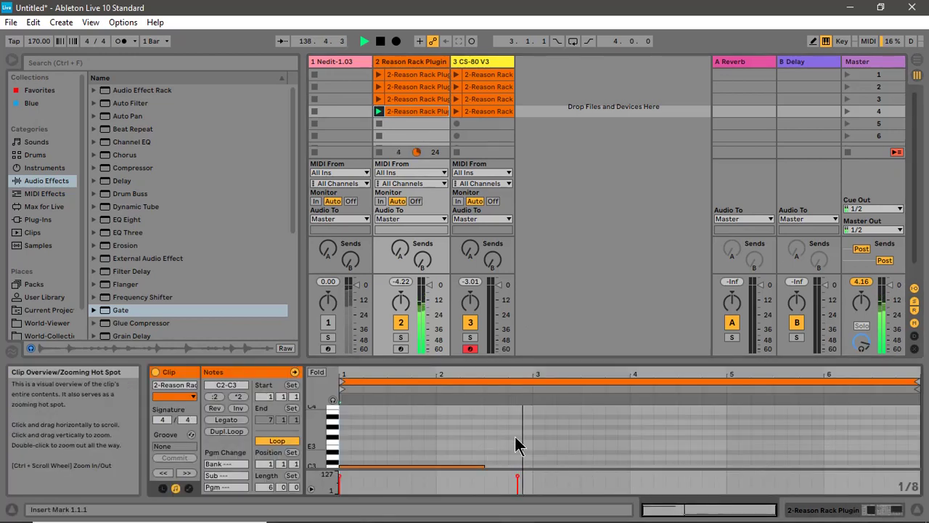